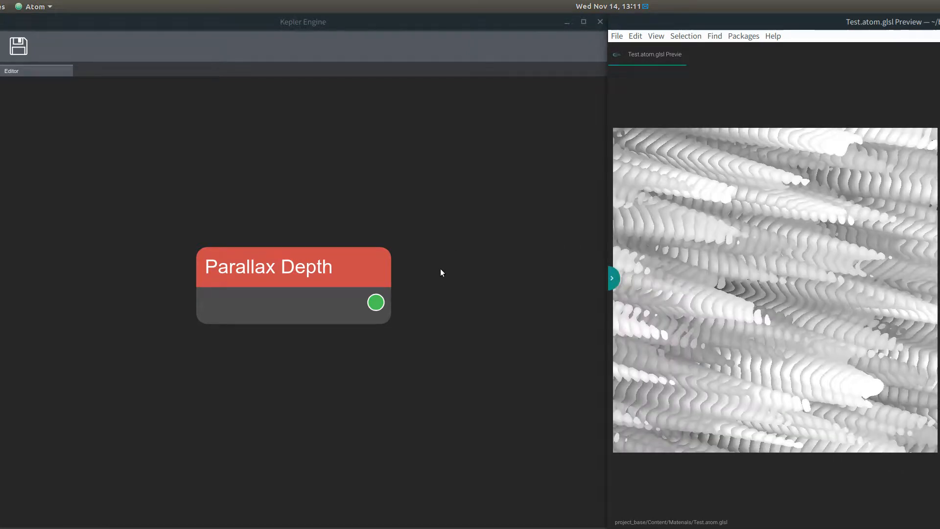
- Connect the Invert node's output to the Vectorize node's input in place of the Unbalance output
scroll(430, 325, "down", 10)
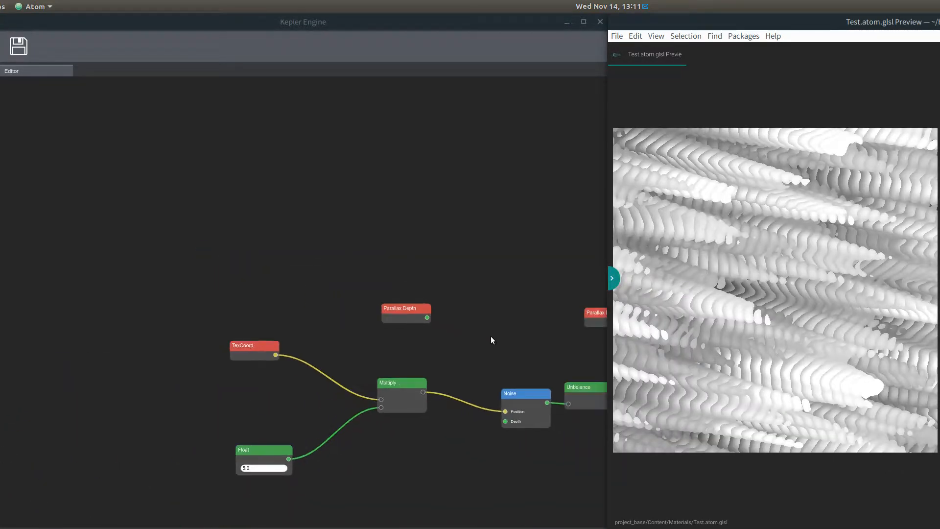
left_click_drag(481, 333, 325, 264)
scroll(329, 322, "up", 3)
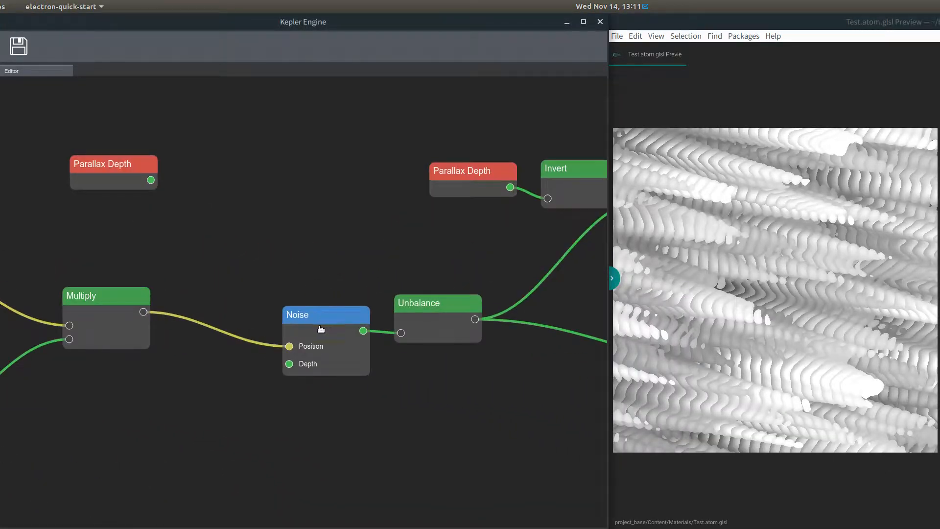
left_click_drag(410, 372, 223, 385)
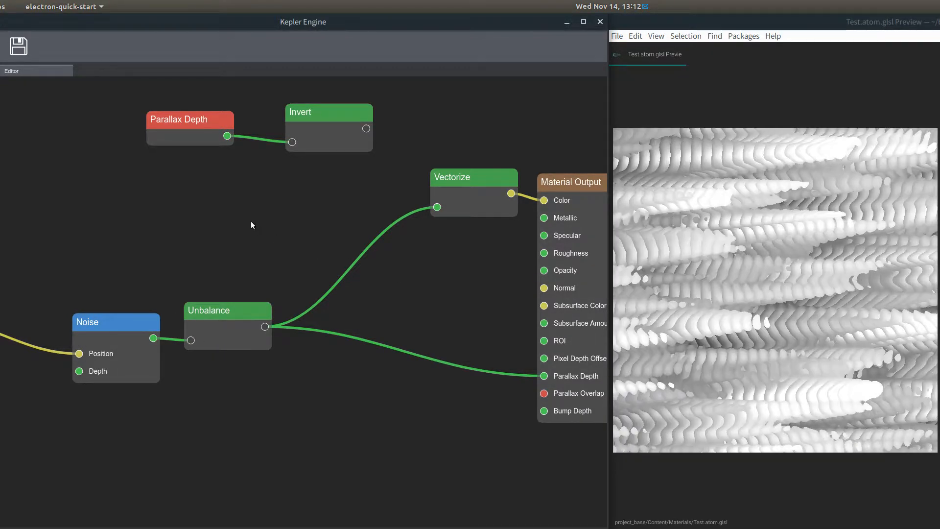
left_click_drag(244, 182, 187, 244)
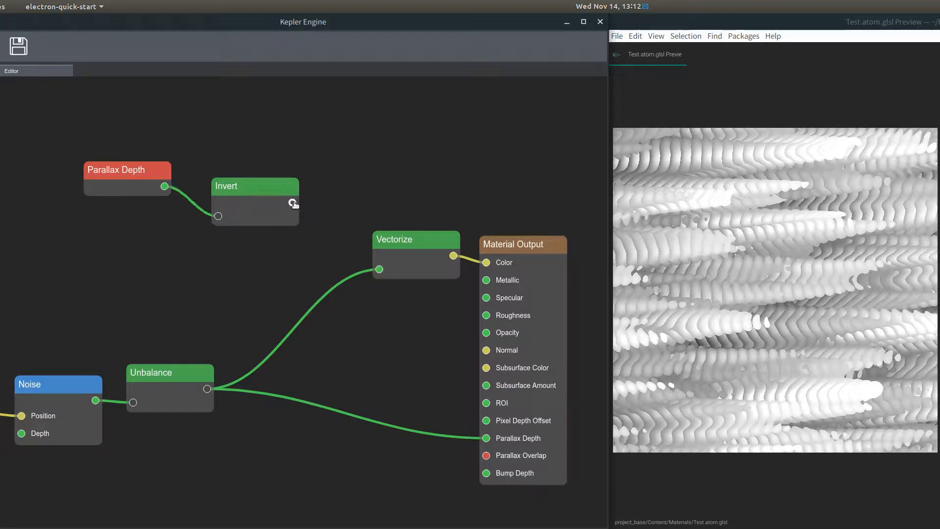
left_click_drag(292, 203, 376, 265)
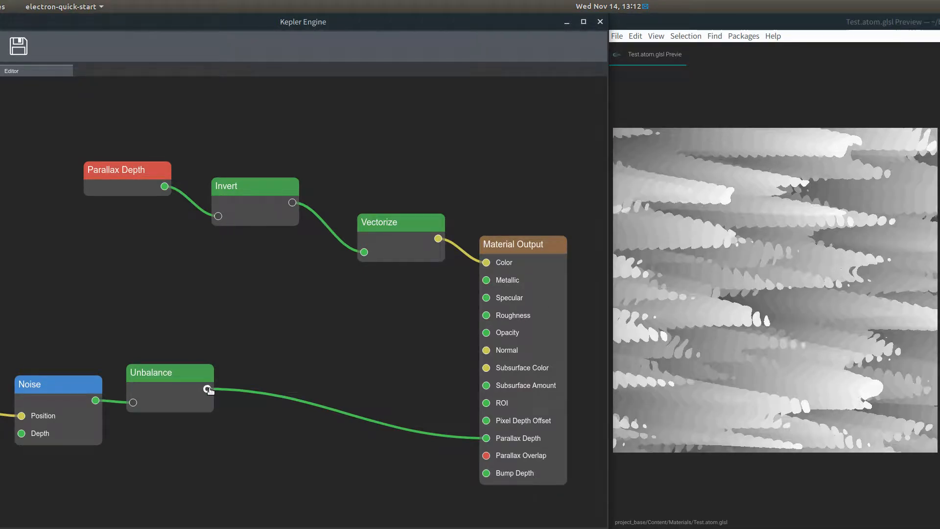
- Compare the preview with Unbalance feeding the Vectorize node, and reconnect Invert to Vectorize
left_click_drag(207, 389, 364, 252)
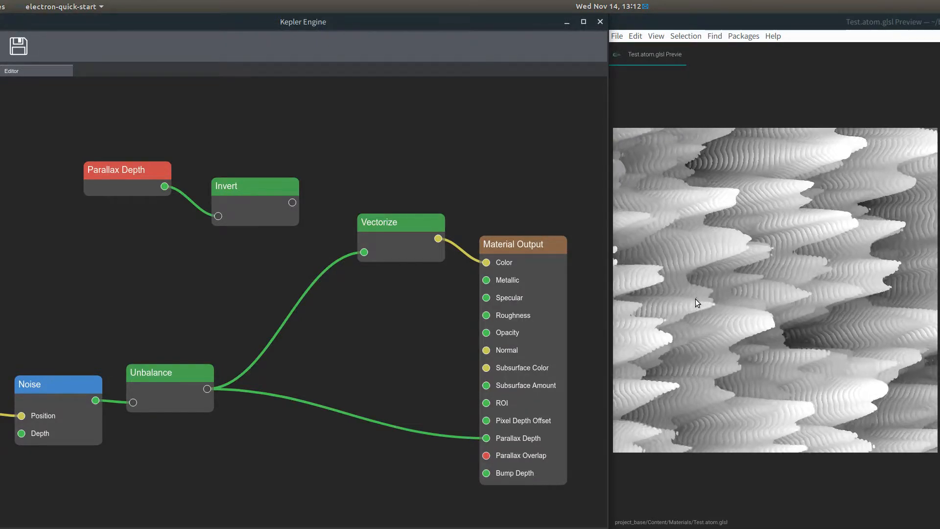
left_click_drag(292, 204, 360, 248)
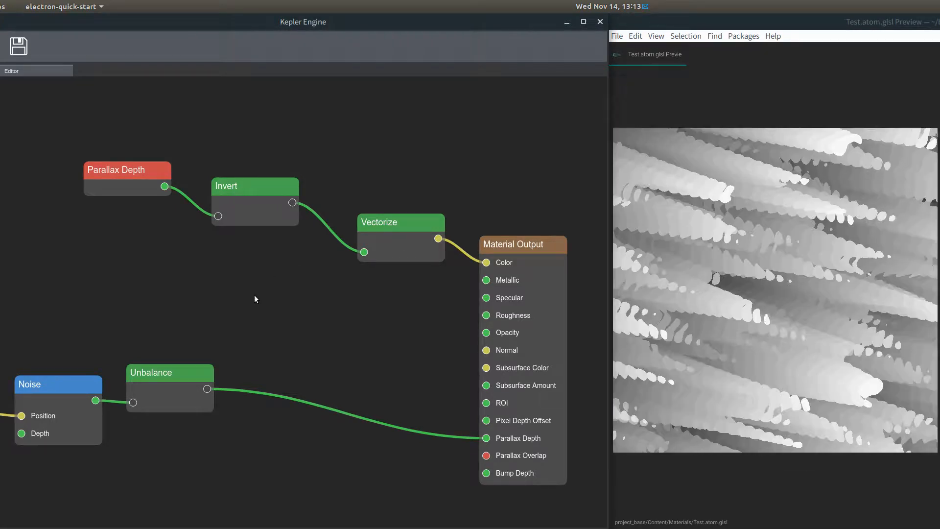
- Move the unconnected Parallax Depth node below the Multiply node
left_click_drag(259, 297, 612, 277)
left_click_drag(302, 270, 136, 284)
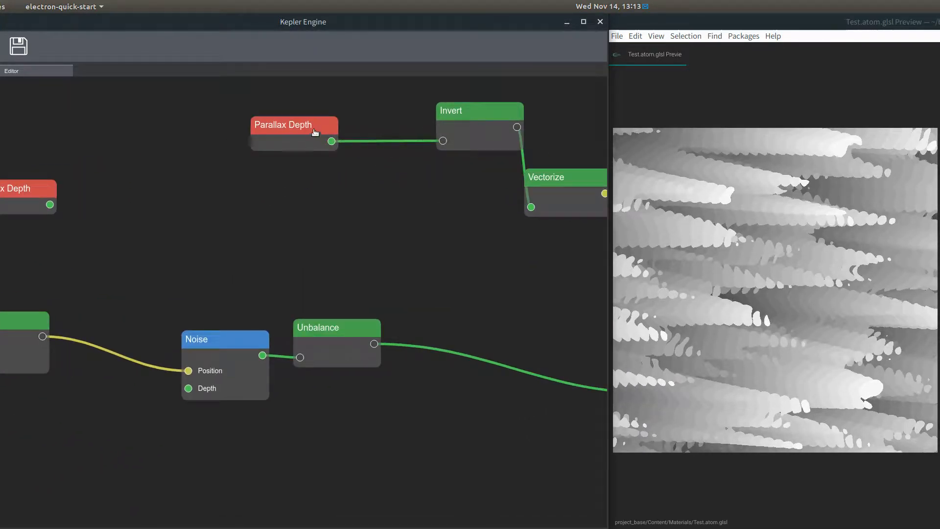
left_click_drag(266, 204, 592, 140)
left_click_drag(440, 164, 439, 171)
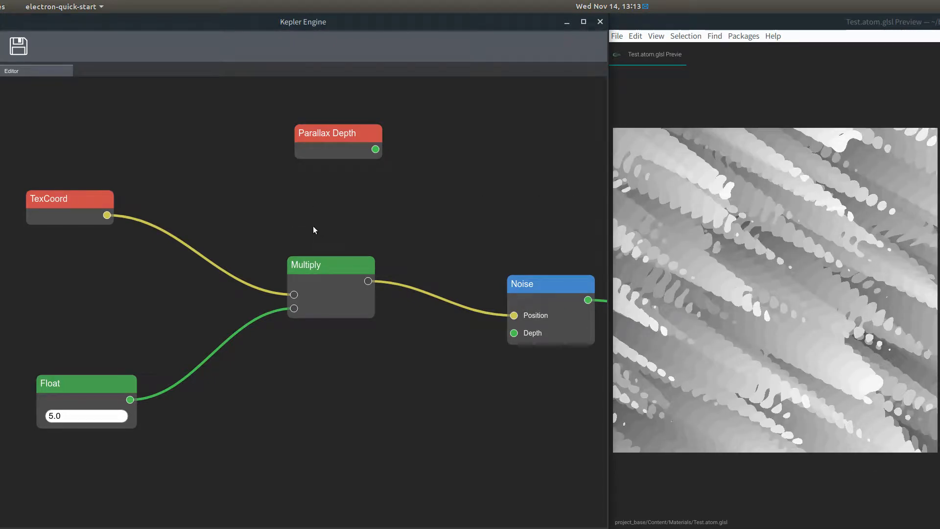
mouse_move(313, 231)
left_mouse_down()
mouse_move(360, 188)
mouse_move(307, 225)
left_mouse_up()
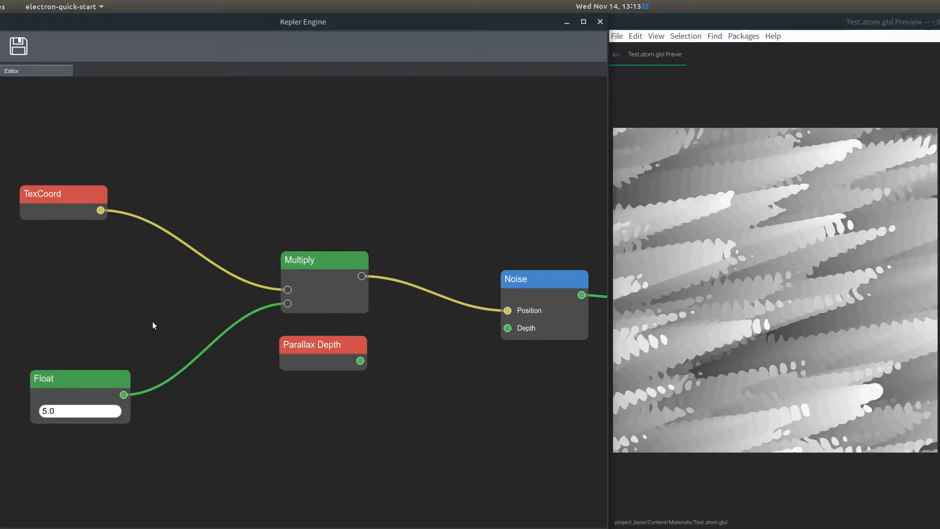
mouse_move(152, 318)
left_mouse_down()
mouse_move(202, 321)
mouse_move(148, 304)
left_mouse_up()
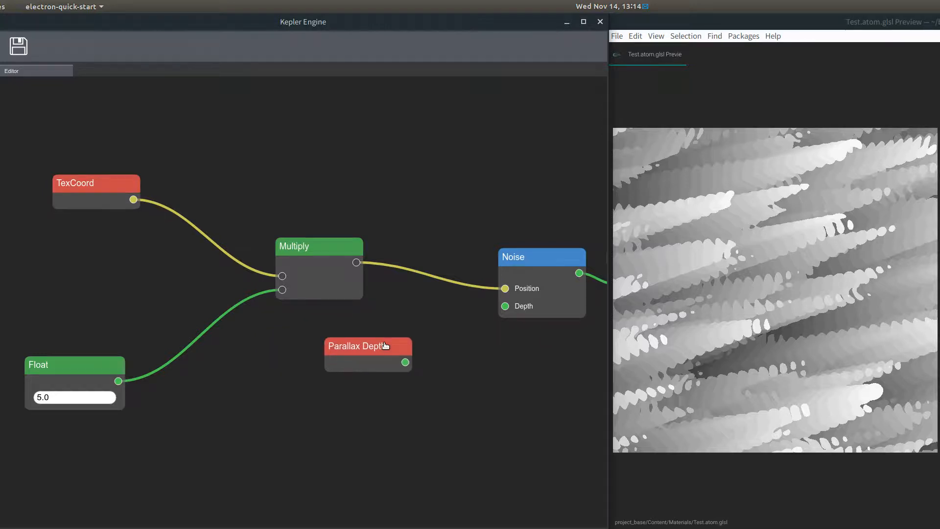
- Group the Multiply and Float nodes closely beside and below the TexCoord node
left_click_drag(314, 261, 249, 225)
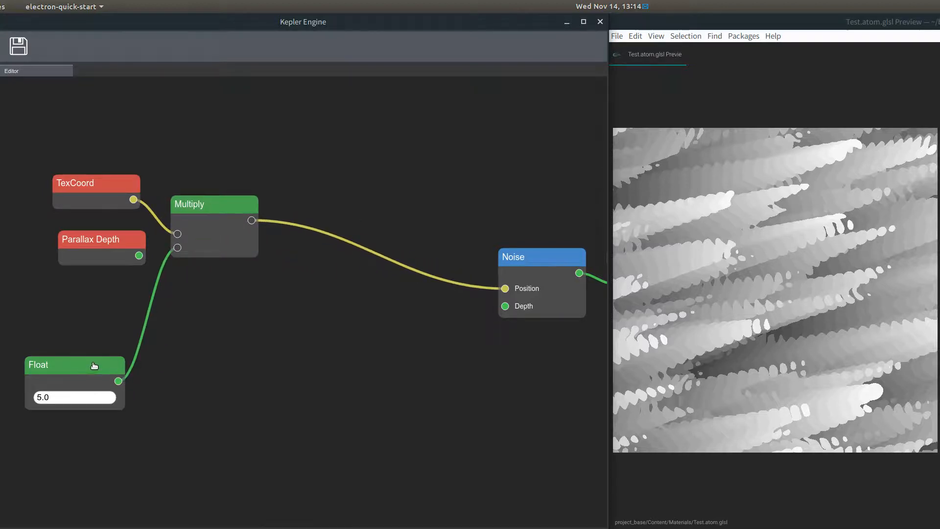
left_click_drag(94, 366, 92, 304)
left_click_drag(266, 351, 303, 352)
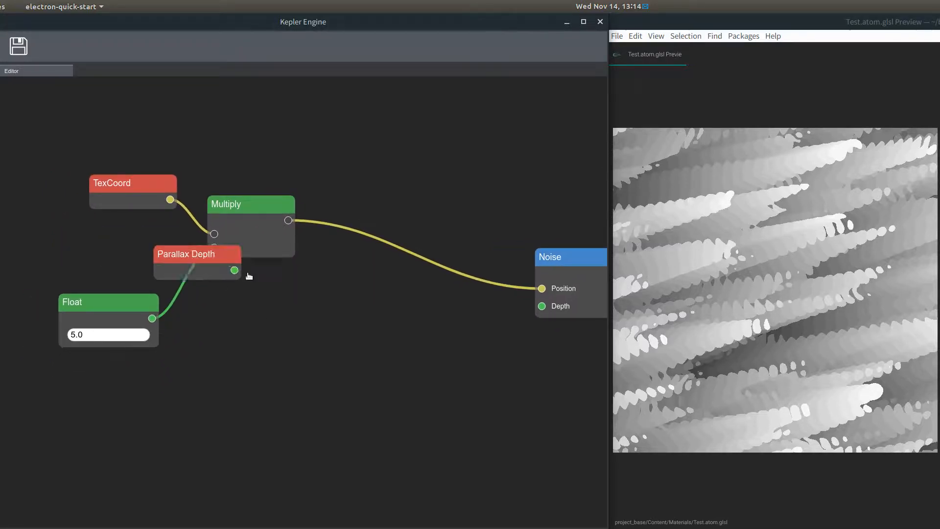
left_click_drag(105, 287, 108, 230)
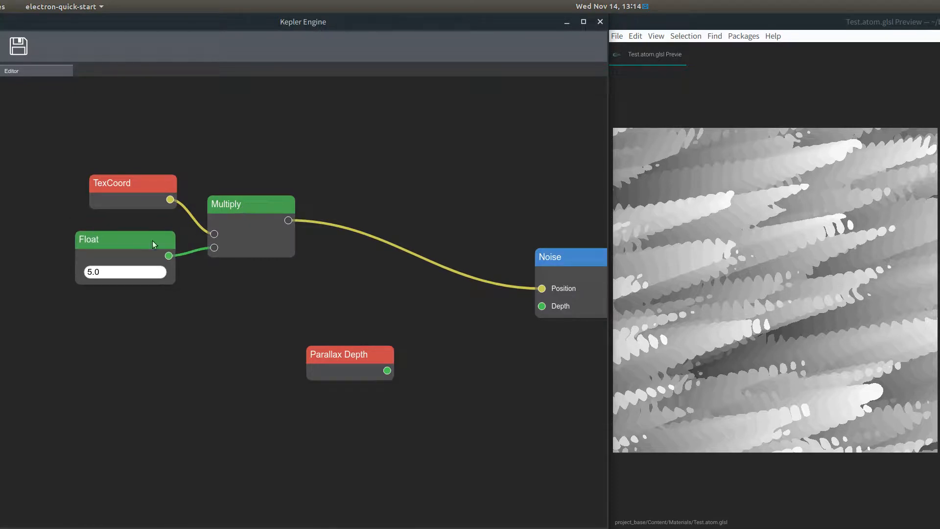
- Spread the Float and Multiply nodes apart to make room between TexCoord and Multiply
left_click_drag(126, 245, 120, 369)
left_click_drag(245, 204, 390, 222)
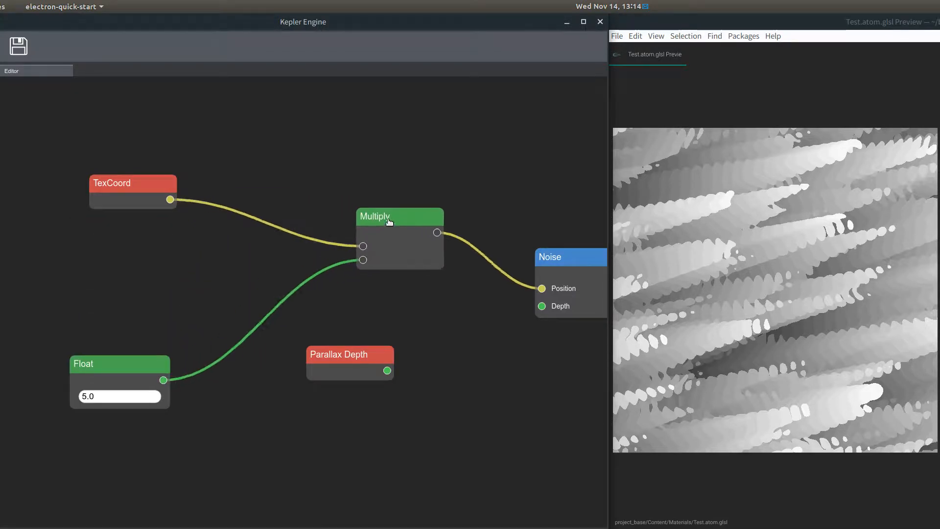
left_click_drag(142, 372, 201, 411)
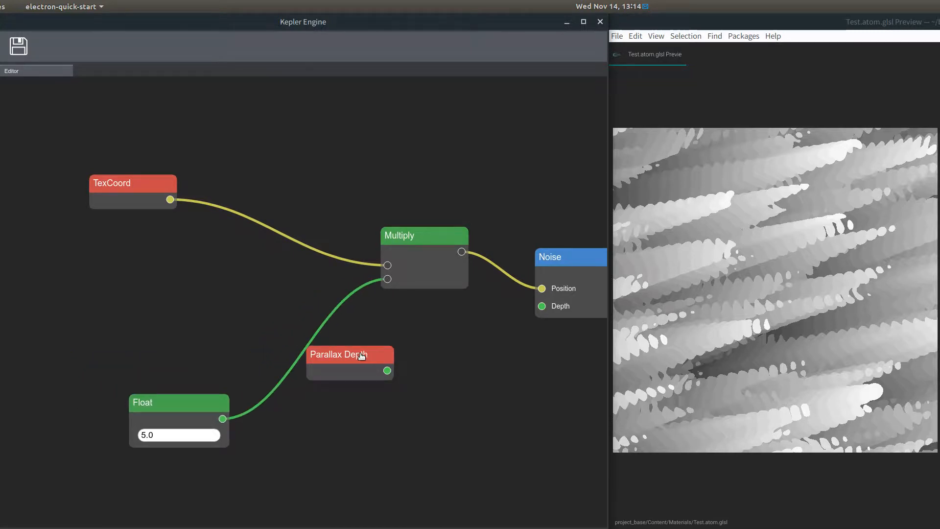
- Add a Break Vec2 node beside TexCoord and connect the TexCoord output to its XY input
right_click(209, 246)
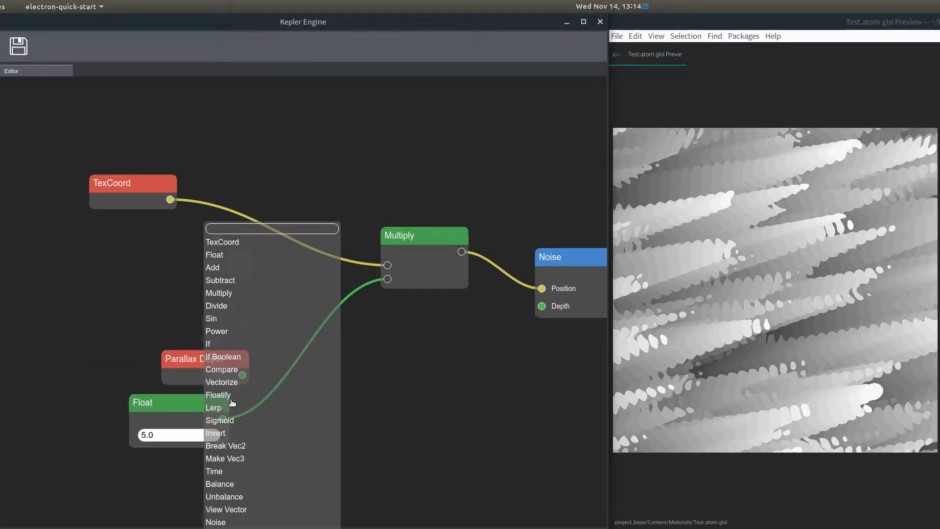
left_click(236, 451)
left_click_drag(236, 451, 229, 177)
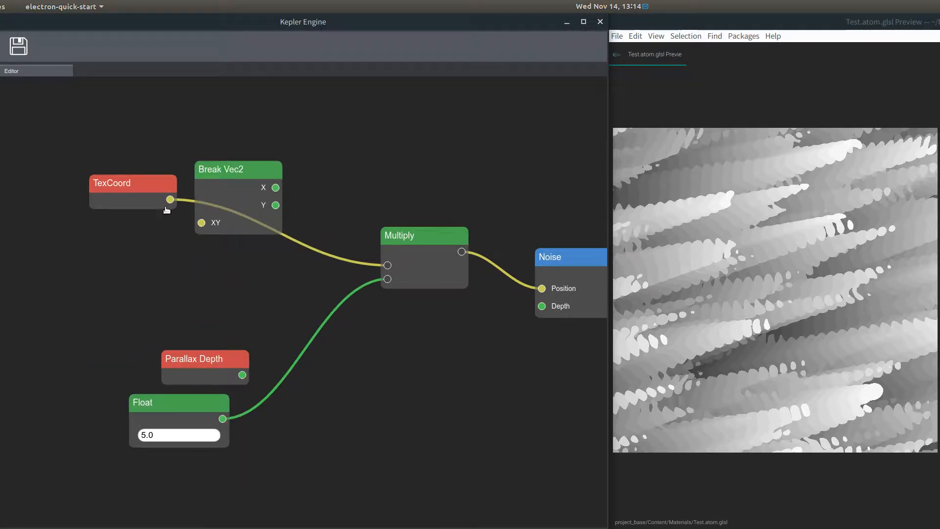
left_click_drag(170, 200, 201, 223)
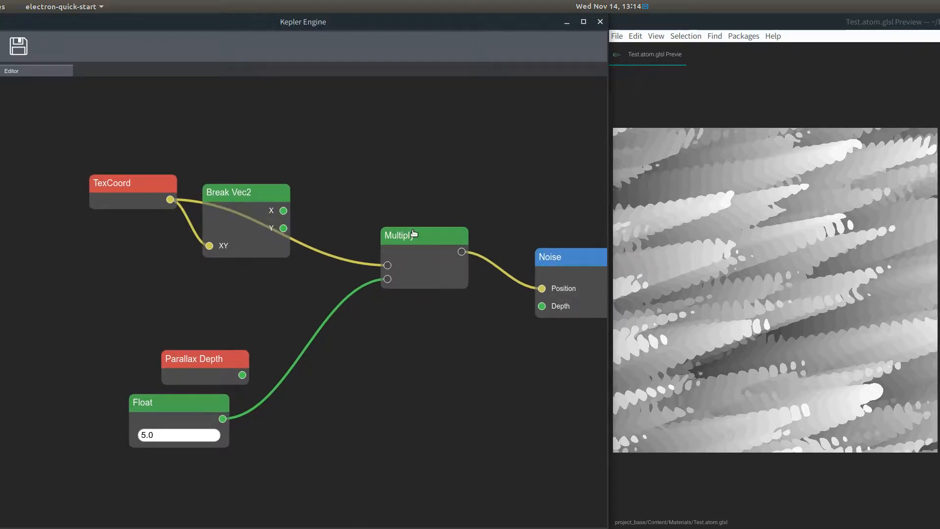
- Add a Make Vec3 node fed by Break Vec2's X and Y and Parallax Depth as Z, and connect its XYZ output to Multiply
right_click(309, 173)
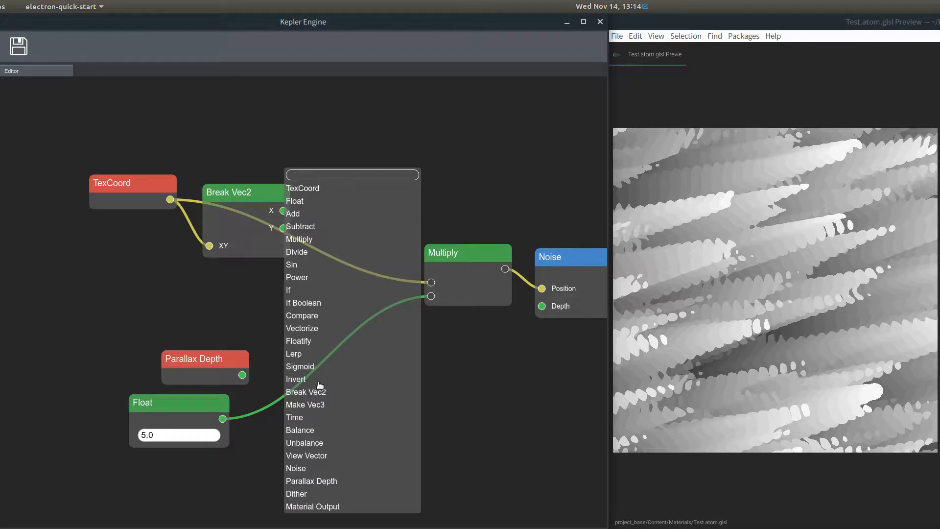
left_click(319, 405)
left_click_drag(340, 412, 328, 212)
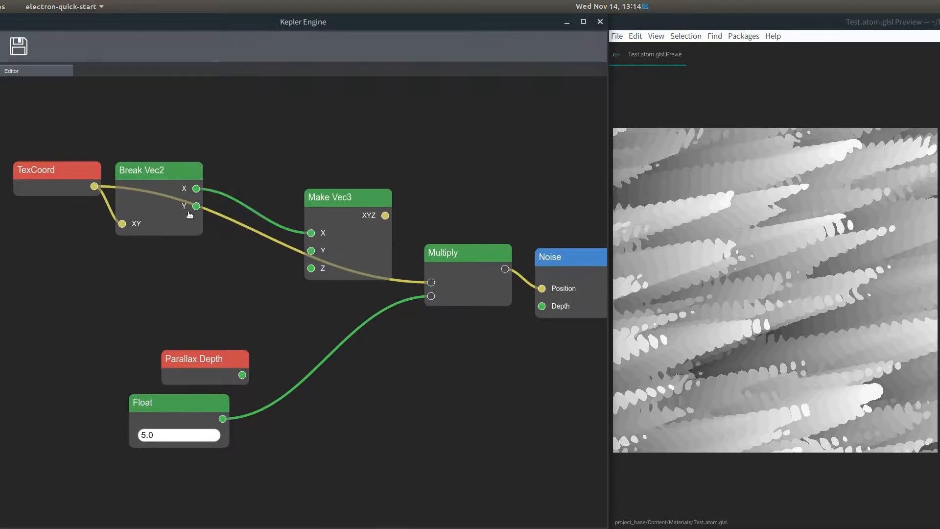
left_click_drag(308, 247, 308, 246)
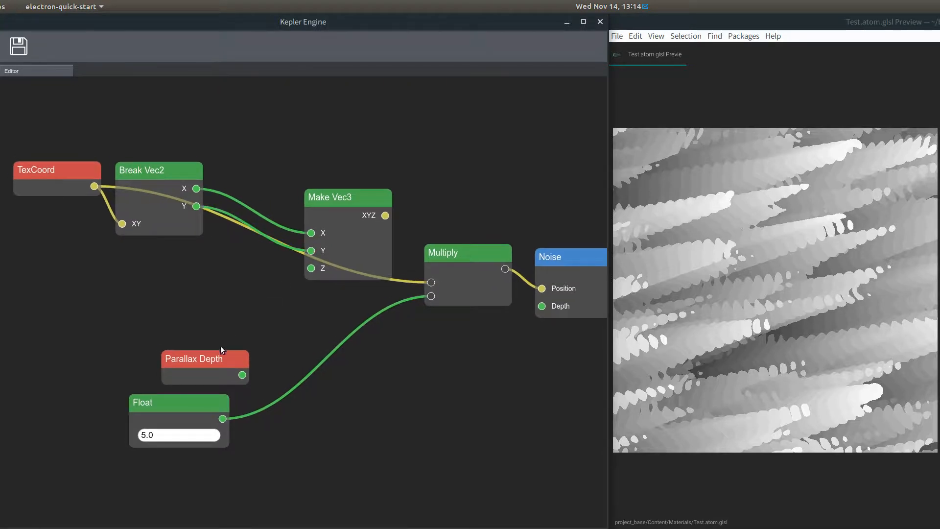
left_click_drag(206, 314, 311, 268)
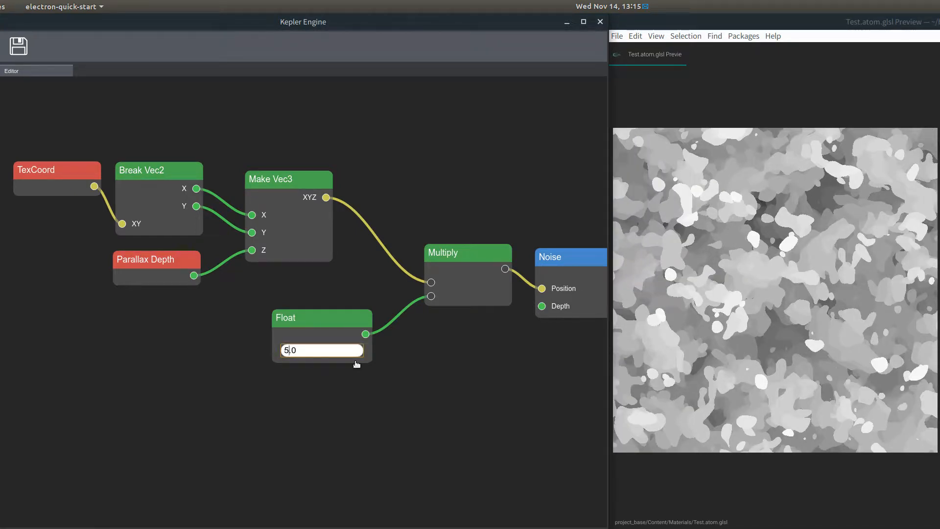
- Set the Float feeding Multiply to 4.0 and connect a new Float of 1.0 to the Noise node's Depth input
type(".")
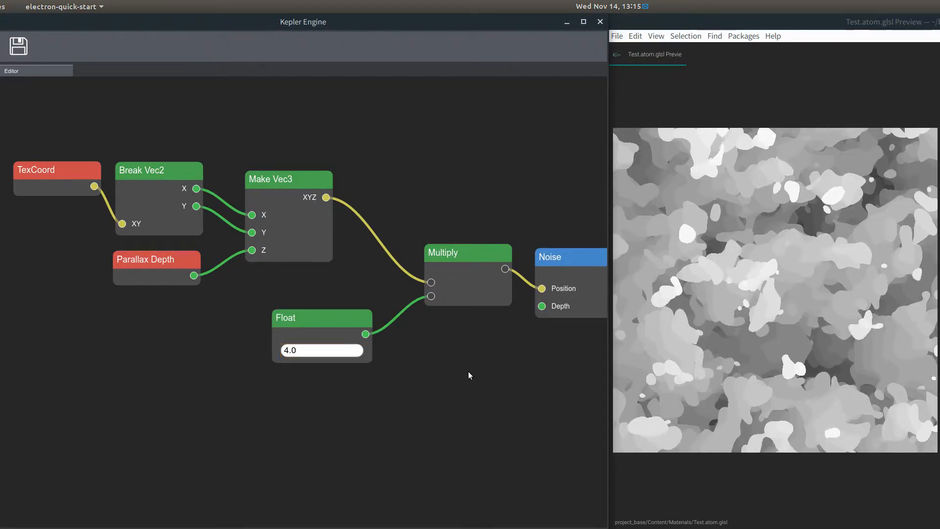
left_click_drag(468, 373, 329, 360)
right_click(266, 336)
left_click(287, 371)
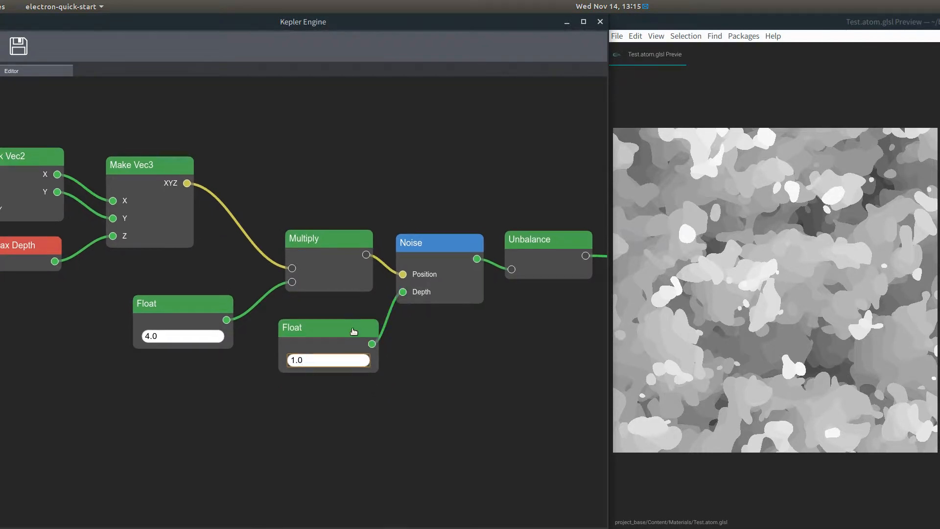
left_click_drag(353, 332, 324, 338)
left_click_drag(68, 276, 158, 273)
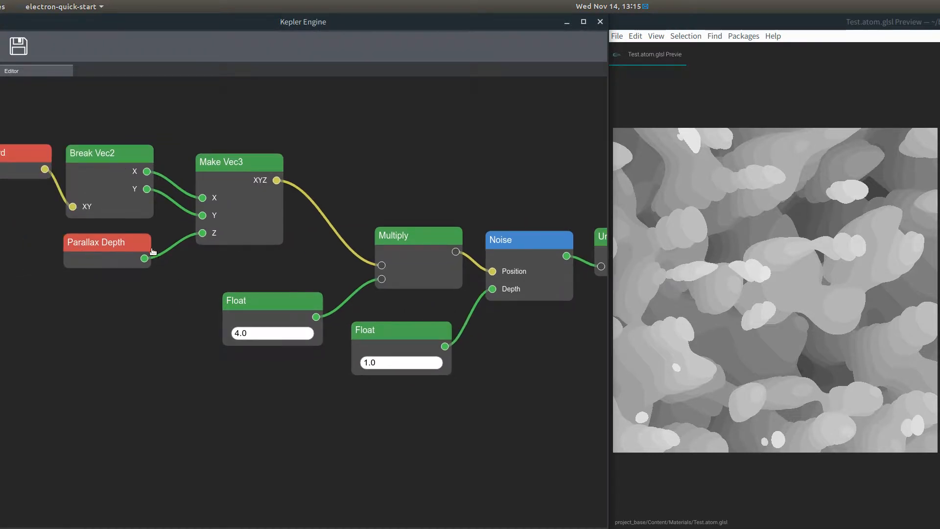
left_click_drag(478, 356, 388, 360)
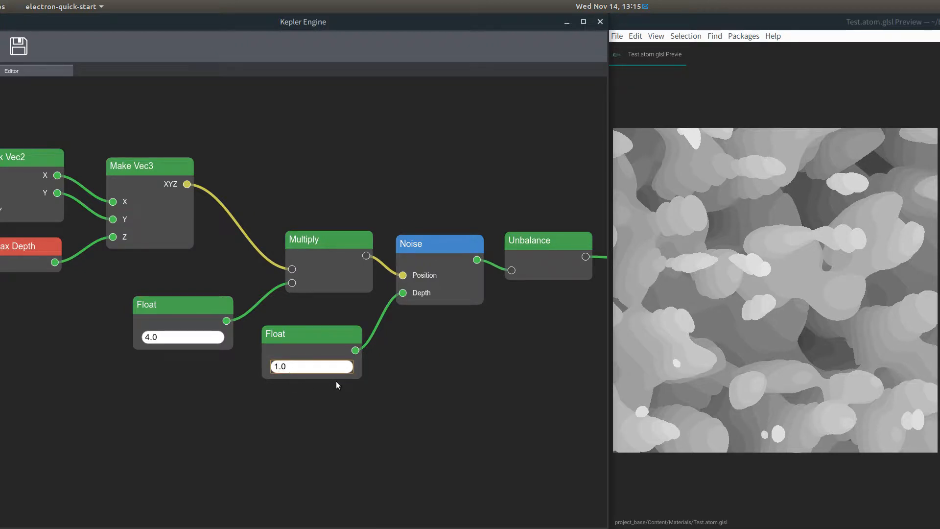
type("0")
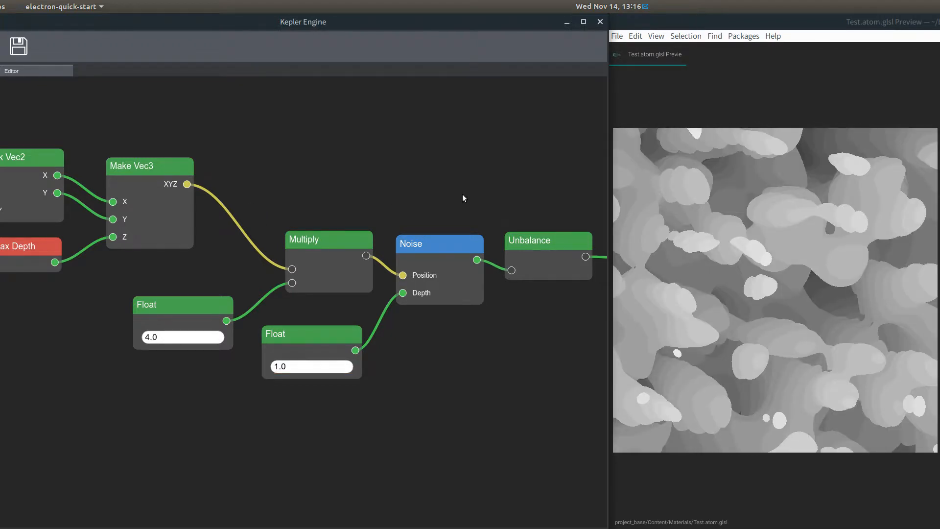
- Move the Unbalance node away from Noise, closer to the Material Output node
left_click_drag(463, 194, 235, 204)
left_click_drag(473, 230, 322, 271)
scroll(327, 237, "down", 2)
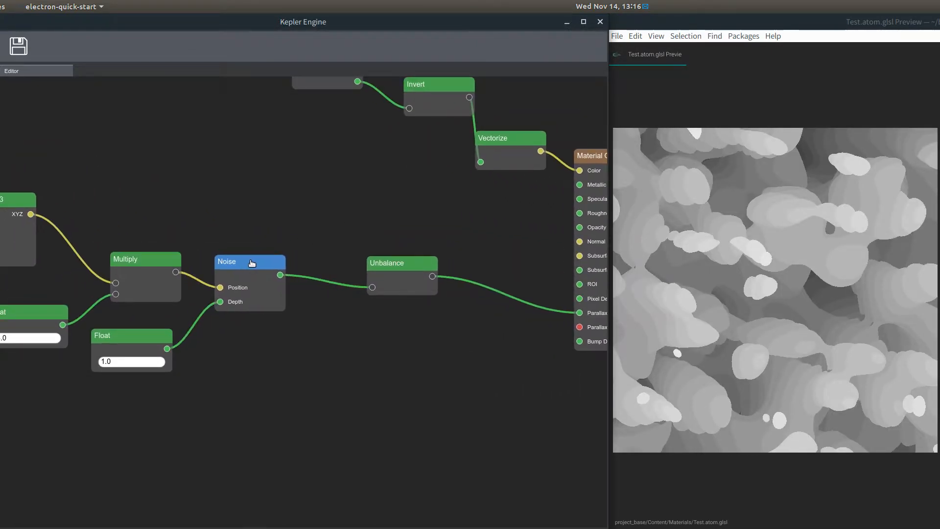
- Compare the preview with TexCoord feeding Multiply directly, and reconnect Make Vec3's XYZ output to Multiply
left_click_drag(482, 346, 392, 337)
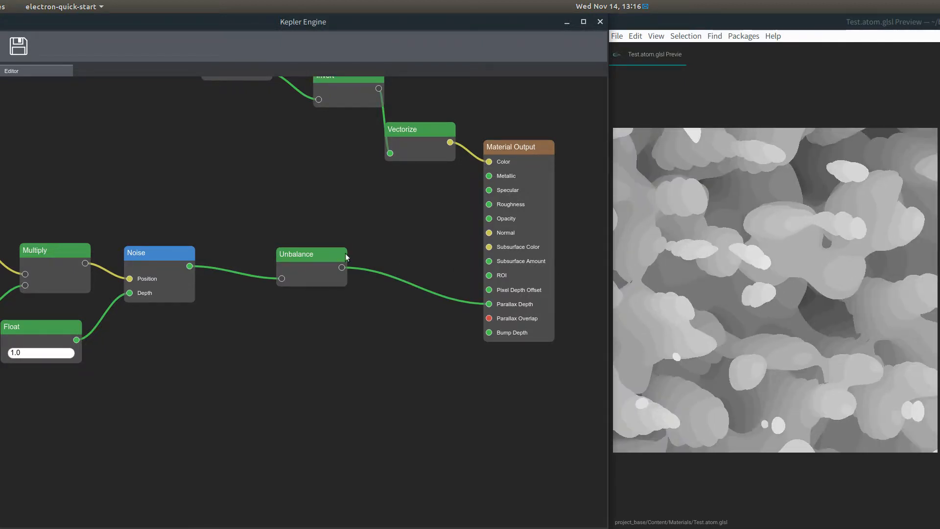
left_click_drag(135, 353, 319, 357)
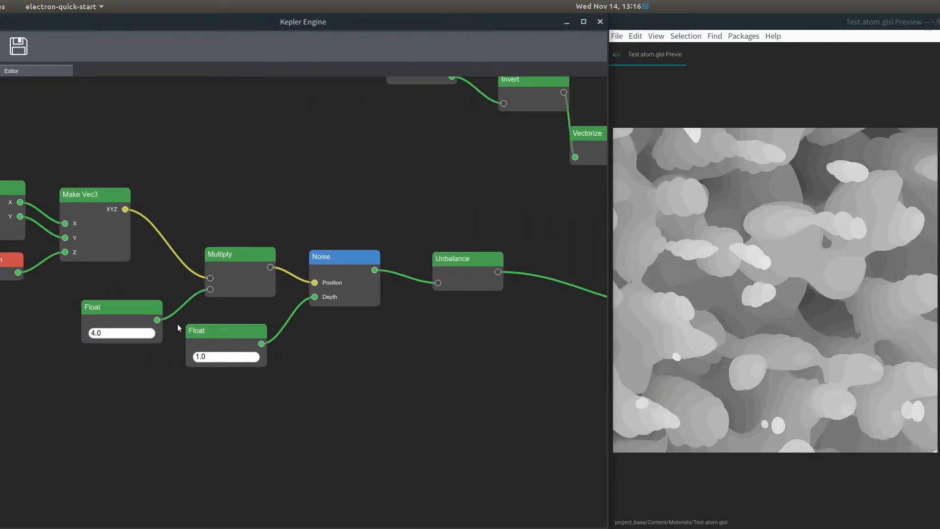
scroll(128, 295, "down", 1)
left_click_drag(75, 266, 205, 279)
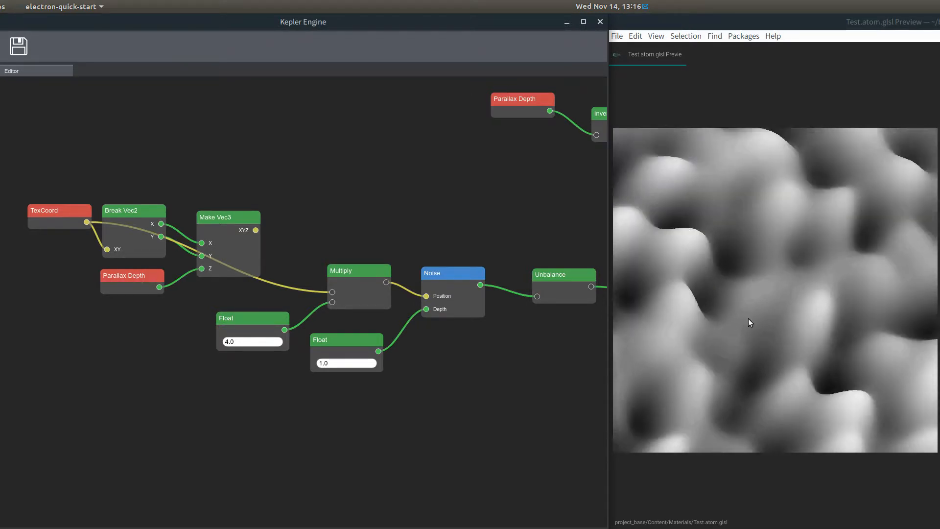
left_click_drag(523, 211, 310, 219)
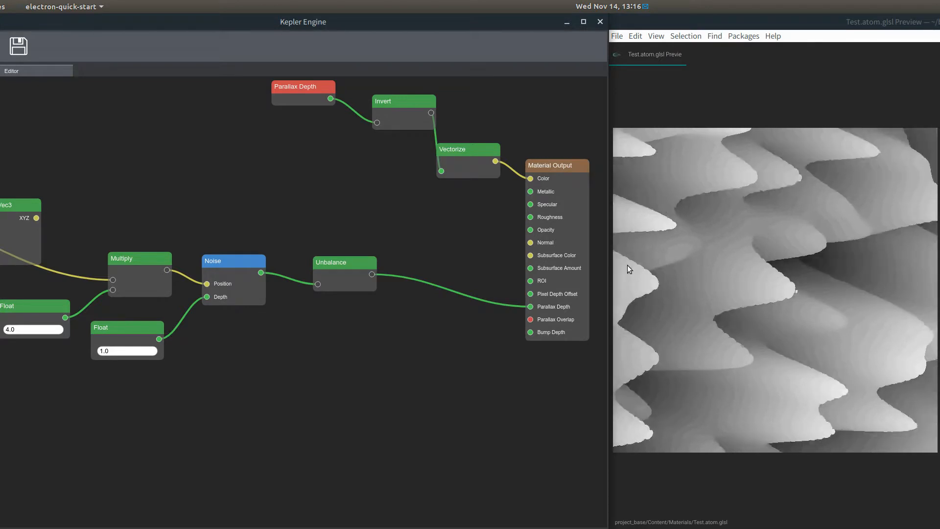
left_click_drag(266, 238, 487, 250)
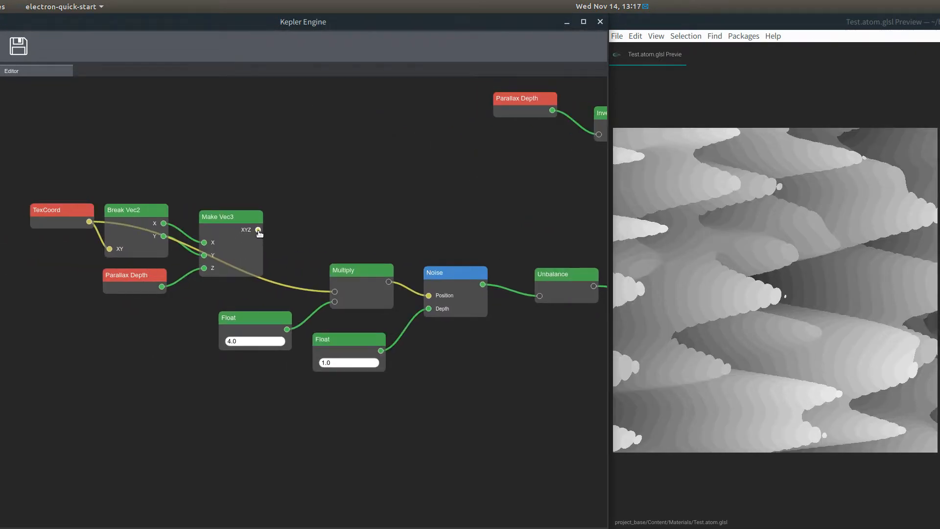
left_click_drag(331, 292, 334, 291)
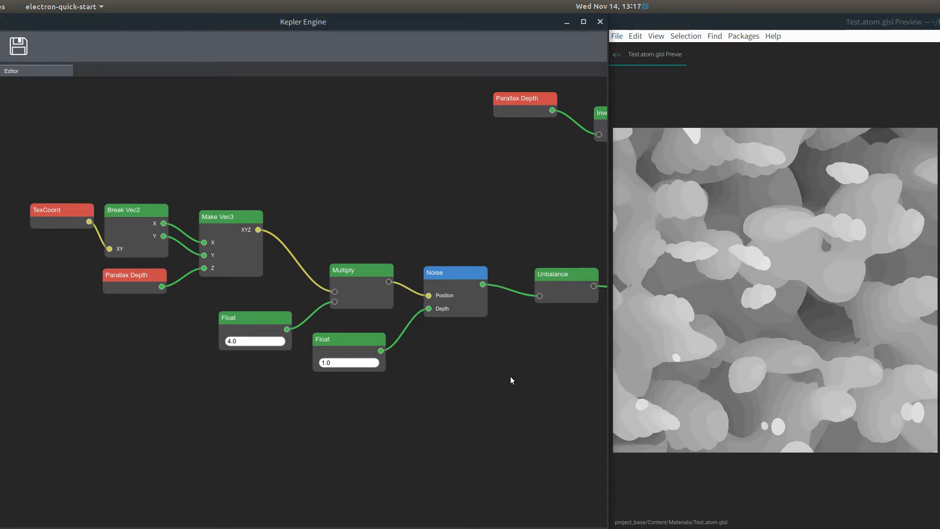
- Move the Unbalance node up beside Noise, add an If node, and connect Unbalance's output to If's A input
left_click_drag(511, 377, 295, 385)
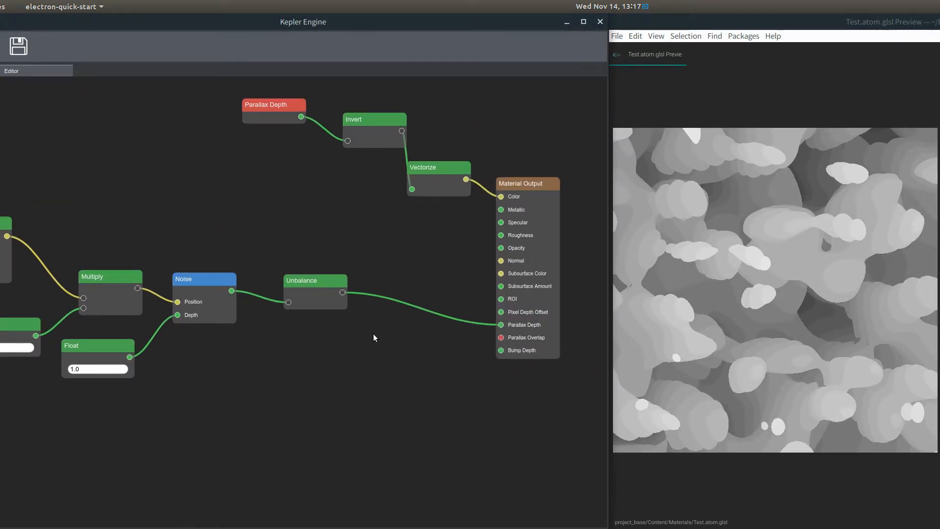
left_click_drag(310, 281, 349, 264)
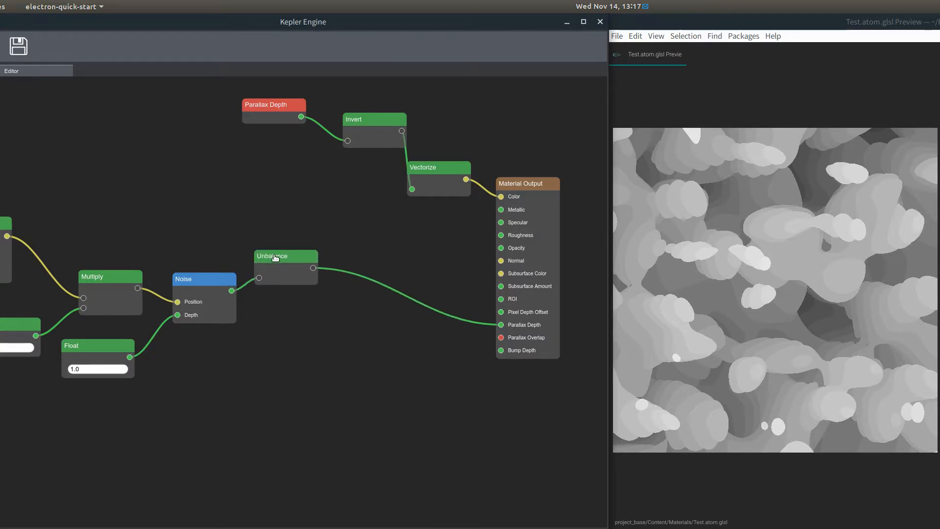
right_click(293, 343)
left_click(301, 469)
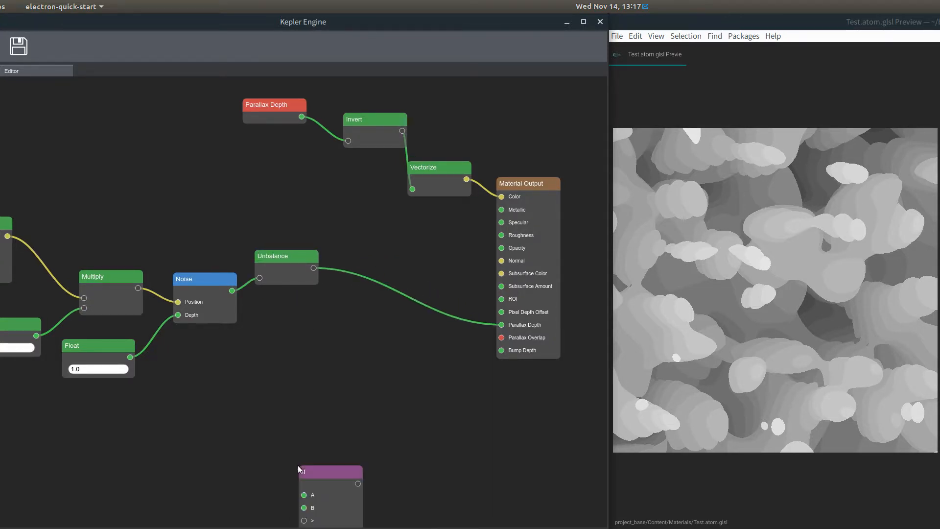
scroll(329, 349, "up", 2)
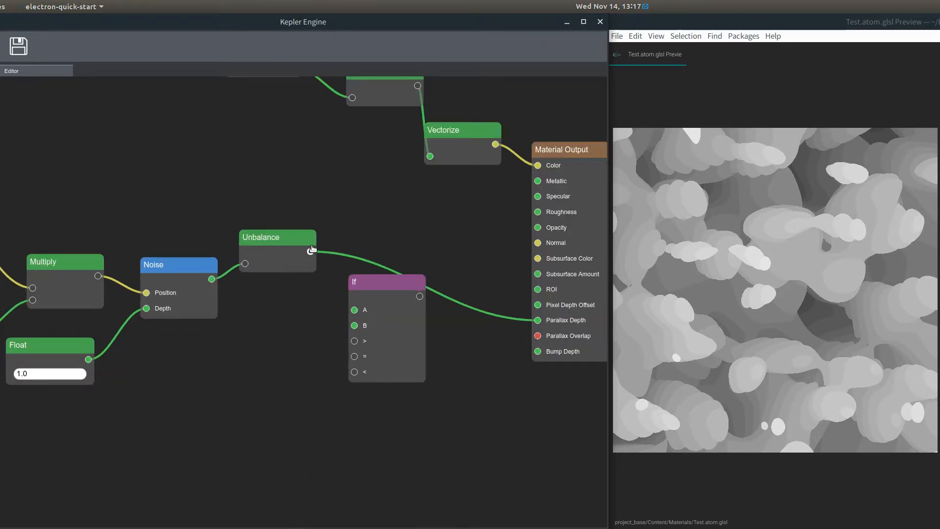
middle_click_drag(316, 258, 312, 254)
left_click_drag(350, 308, 351, 306)
- Add a Float node with the value 0.5 and connect it to the If node's B input
right_click(226, 345)
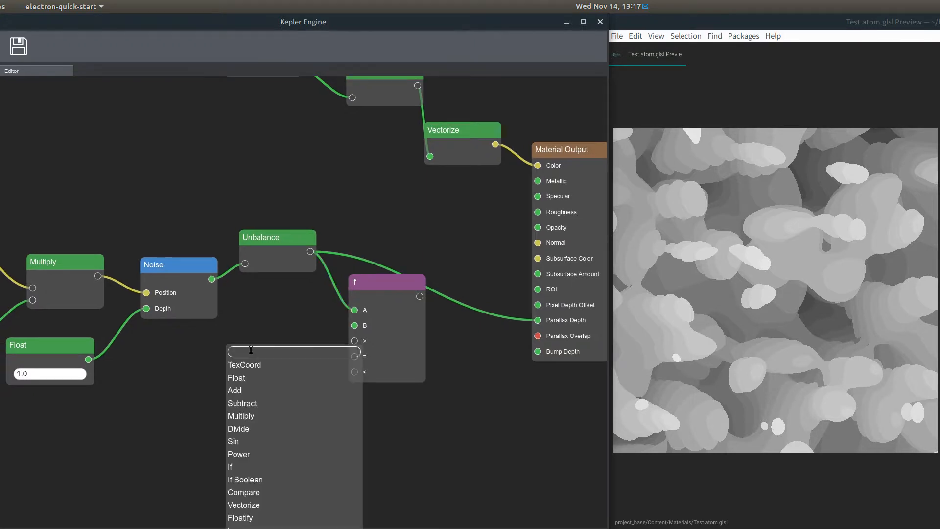
left_click(240, 378)
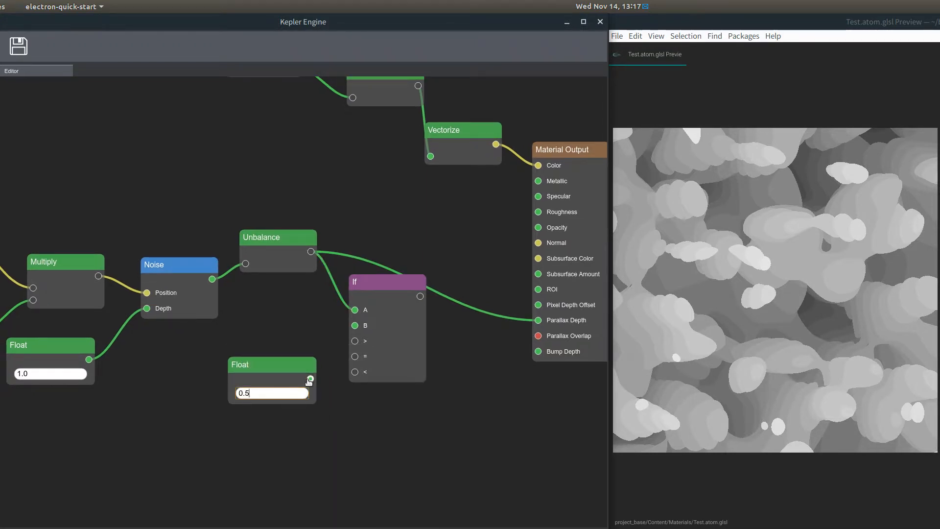
left_click_drag(310, 378, 355, 325)
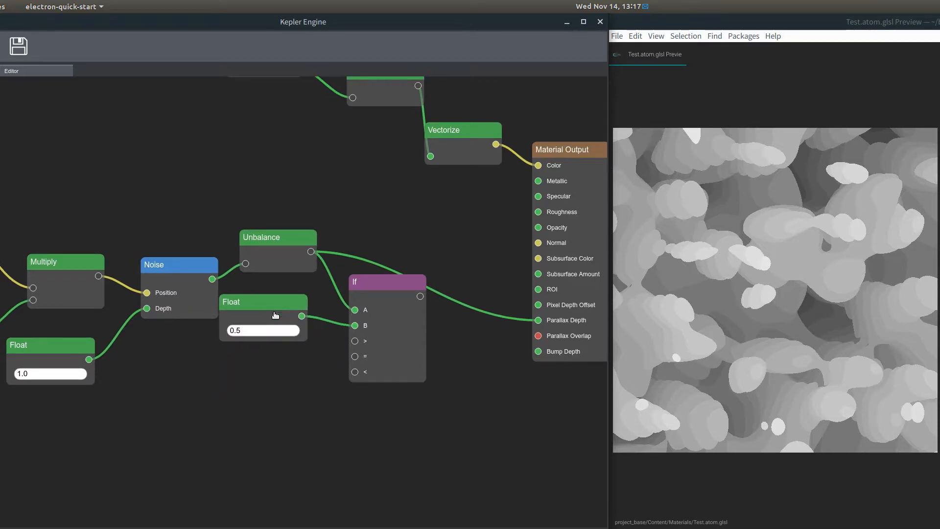
- Add a Float of 1.0 feeding If's > and = inputs, and a Float of 0.0 feeding its < input
right_click(212, 394)
left_click(219, 425)
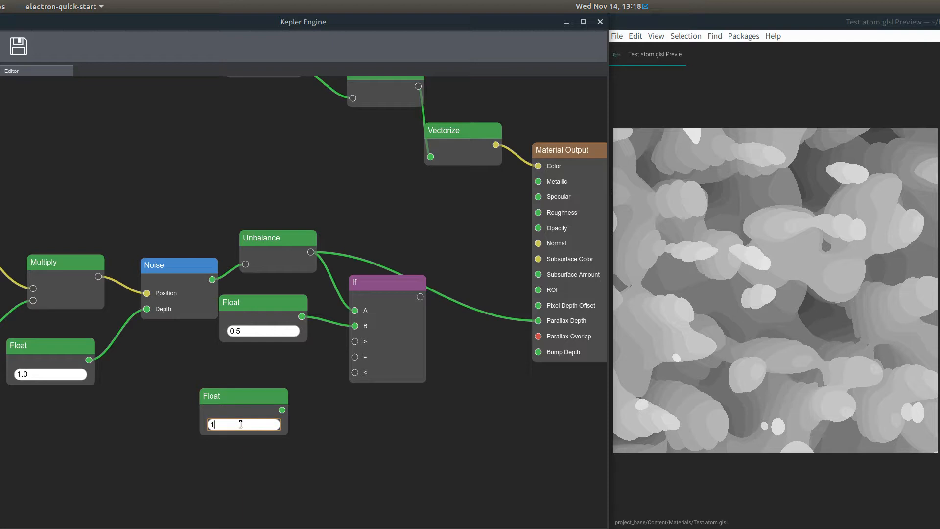
left_click_drag(241, 405, 250, 359)
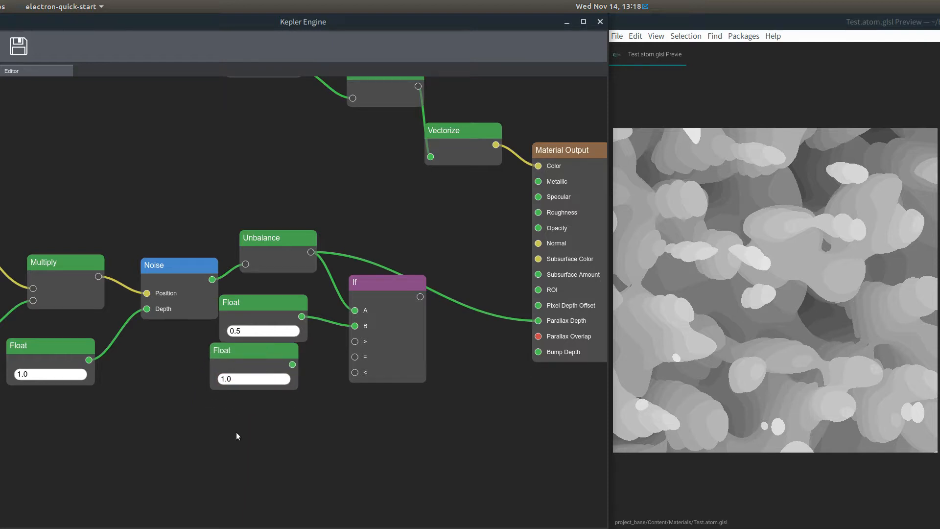
right_click(236, 432)
left_click(262, 461)
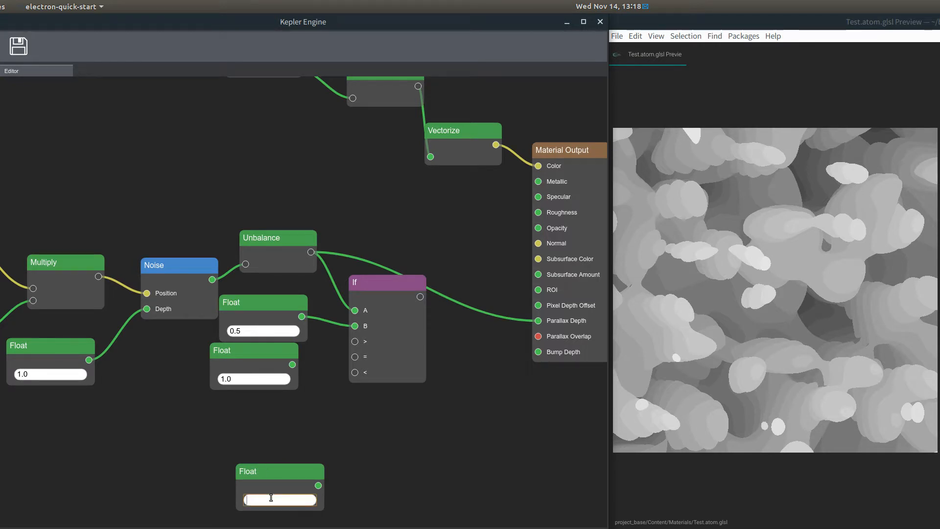
left_click_drag(264, 485, 352, 353)
- Connect If's output to Material Output's Parallax Depth and set the Float feeding If's B input to 0.8
left_click_drag(420, 297, 421, 296)
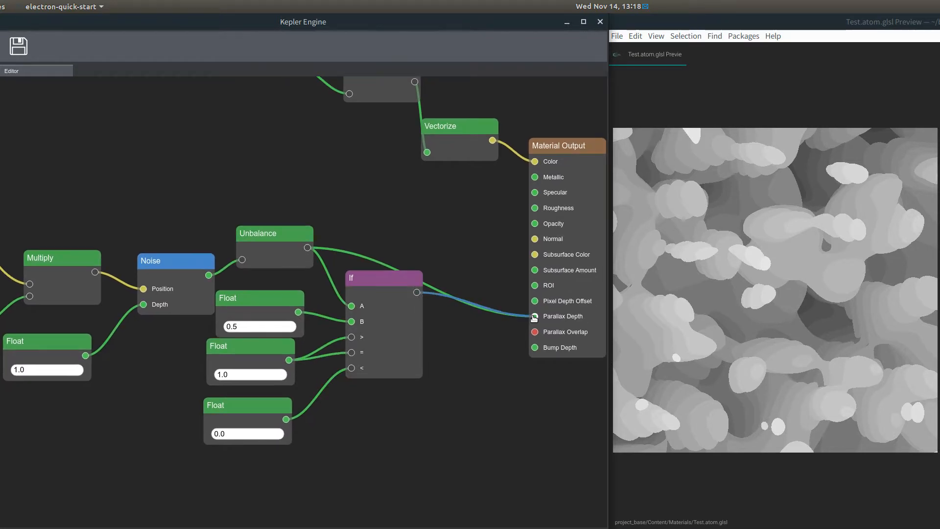
left_click_drag(535, 318, 536, 319)
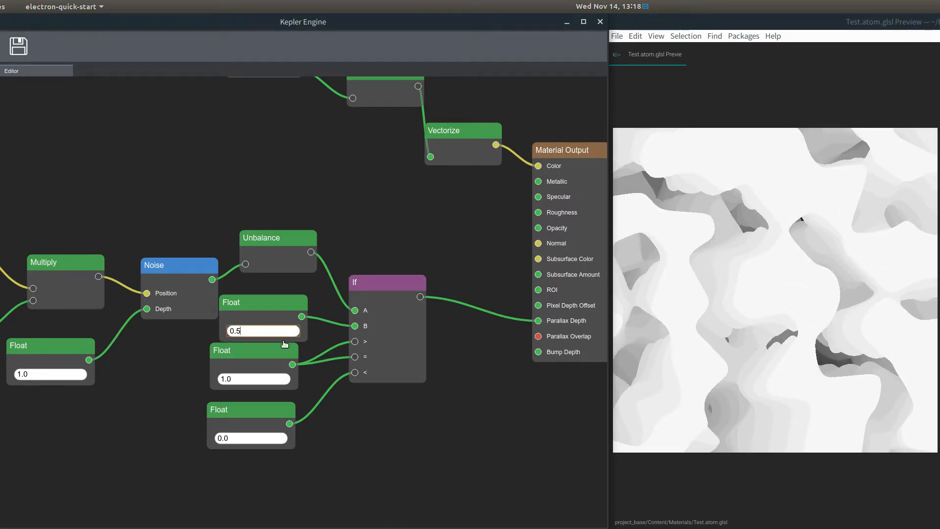
left_click_drag(284, 344, 283, 344)
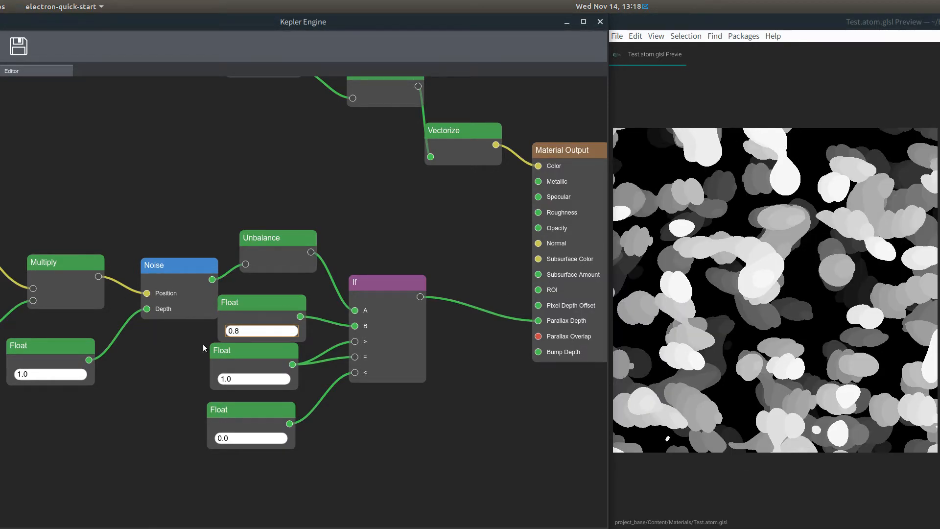
- Arrange the 0.8, 1.0 and 0.0 Float nodes in a spaced column close to the If node
left_click_drag(267, 306, 285, 295)
left_click_drag(246, 350, 269, 353)
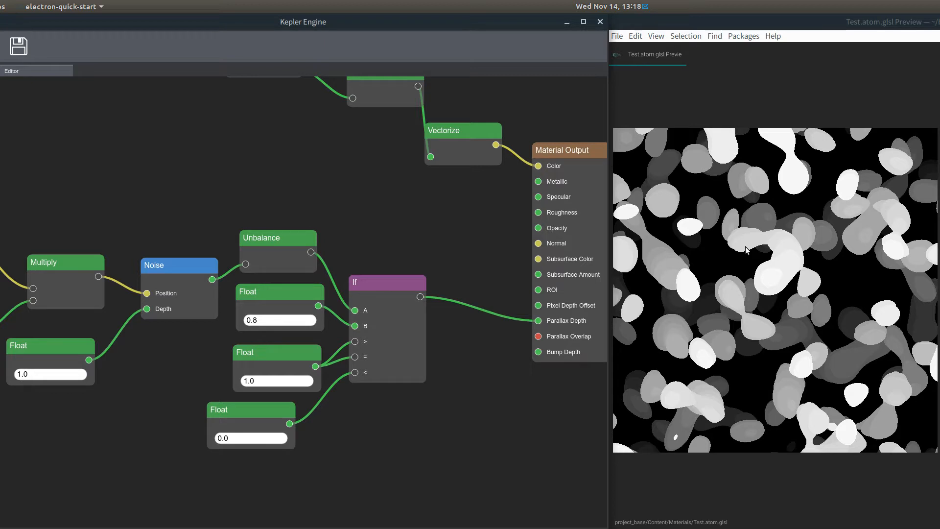
mouse_move(260, 321)
left_mouse_down()
mouse_move(241, 319)
mouse_move(284, 293)
mouse_move(270, 322)
left_mouse_up()
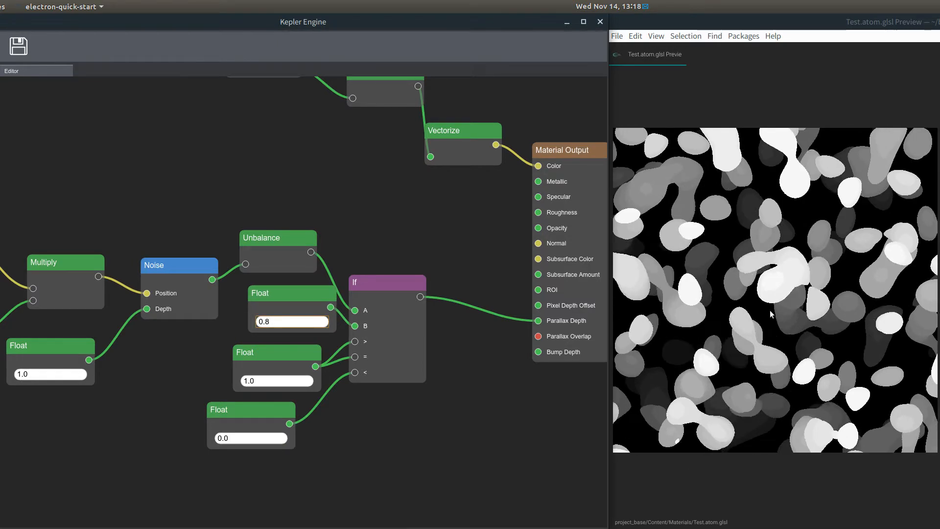
left_click_drag(249, 352, 250, 350)
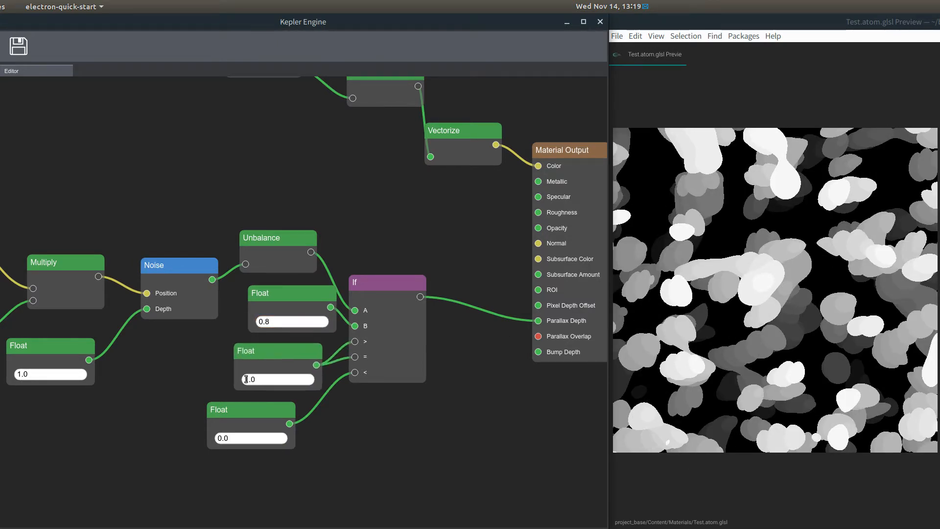
left_click_drag(231, 416, 236, 420)
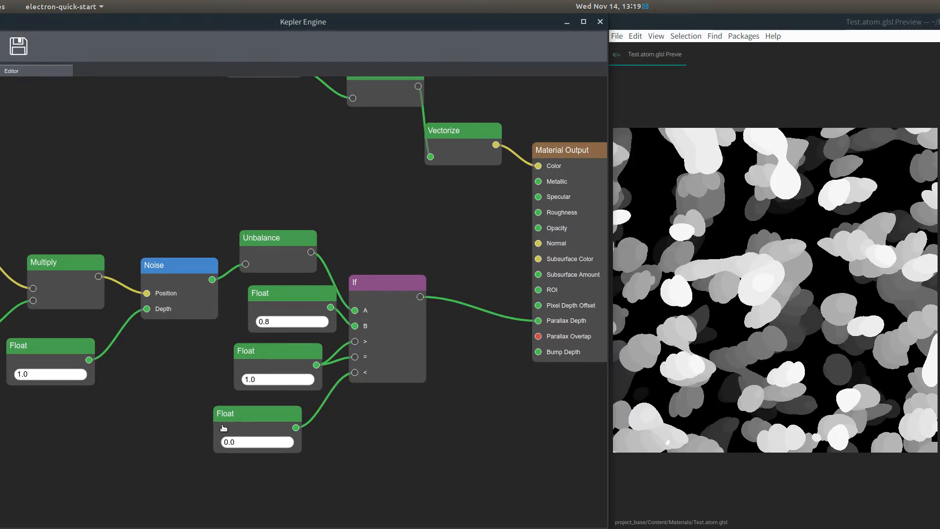
left_click_drag(268, 416, 287, 407)
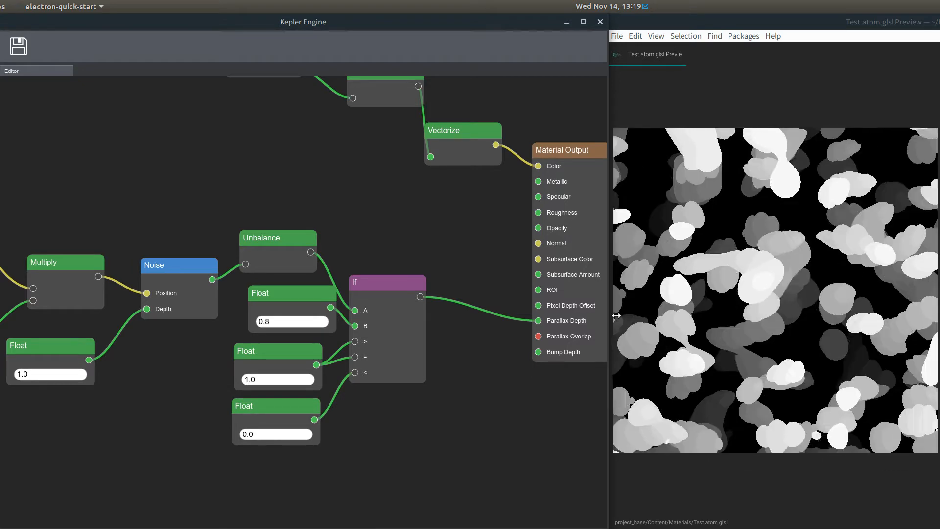
left_click_drag(262, 356, 268, 355)
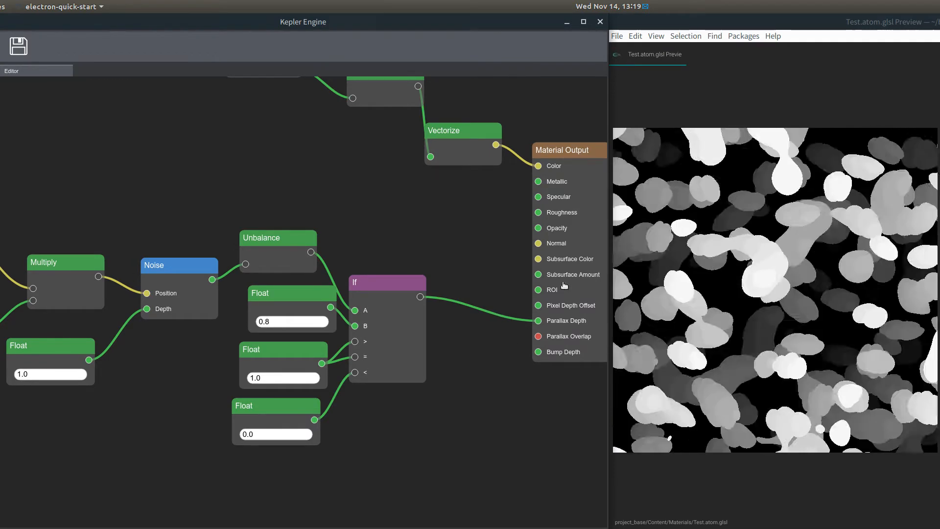
left_click_drag(269, 354, 273, 353)
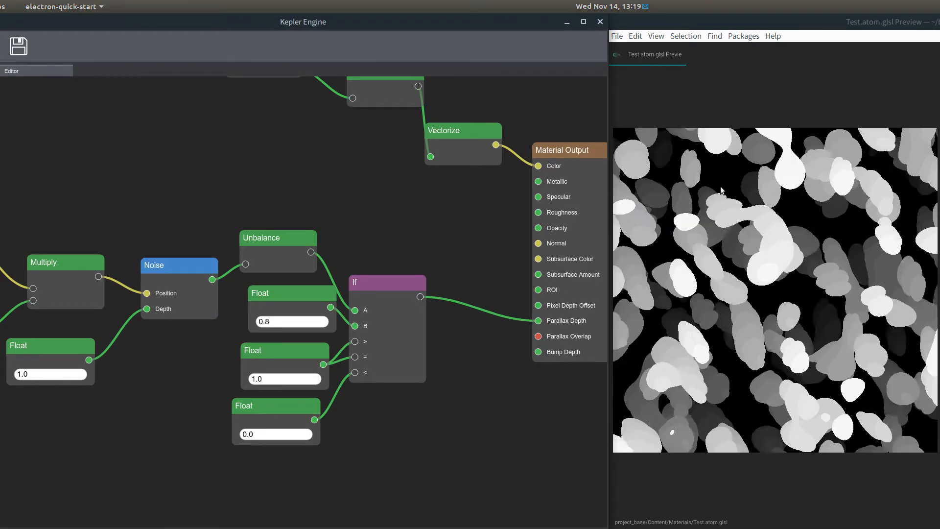
- Connect Unbalance's output directly to Material Output's Parallax Depth in place of the If node's output
left_click_drag(371, 201, 392, 311)
left_click_drag(485, 323, 497, 208)
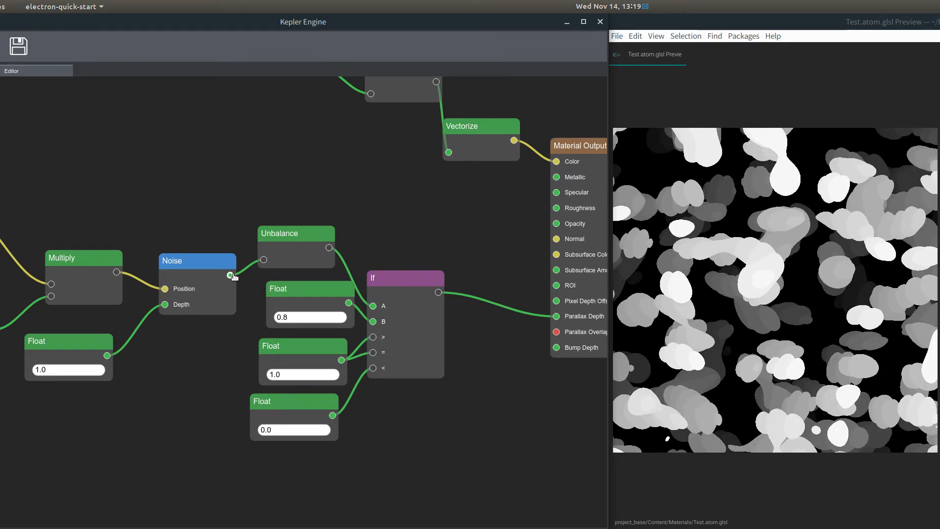
left_click_drag(329, 248, 377, 242)
left_click_drag(529, 313, 553, 312)
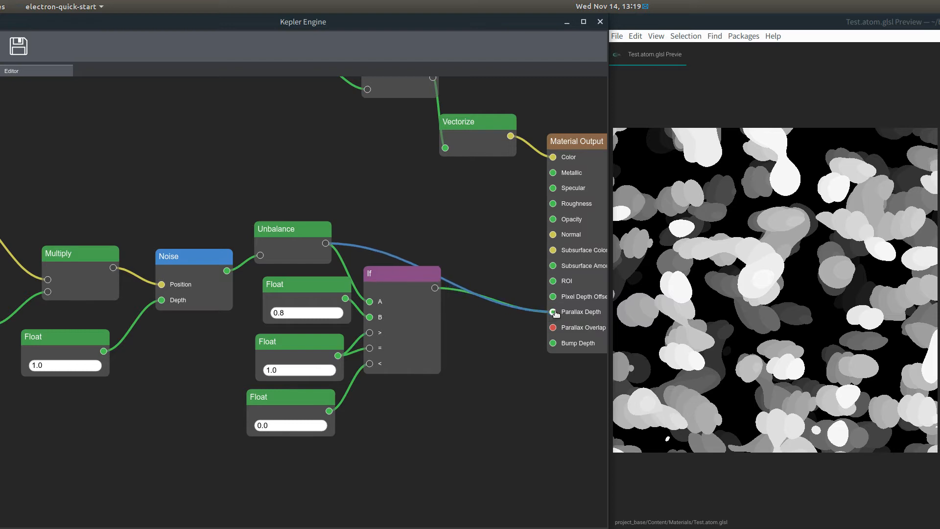
- Shift the If node and its three Floats lower, and move Unbalance down level with the Noise node
left_click_drag(426, 280, 438, 305)
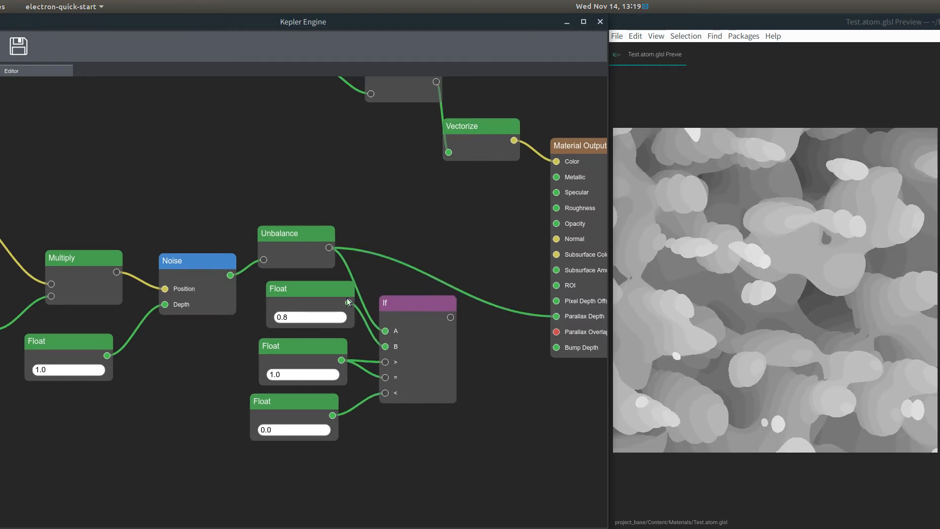
left_click_drag(346, 292, 345, 308)
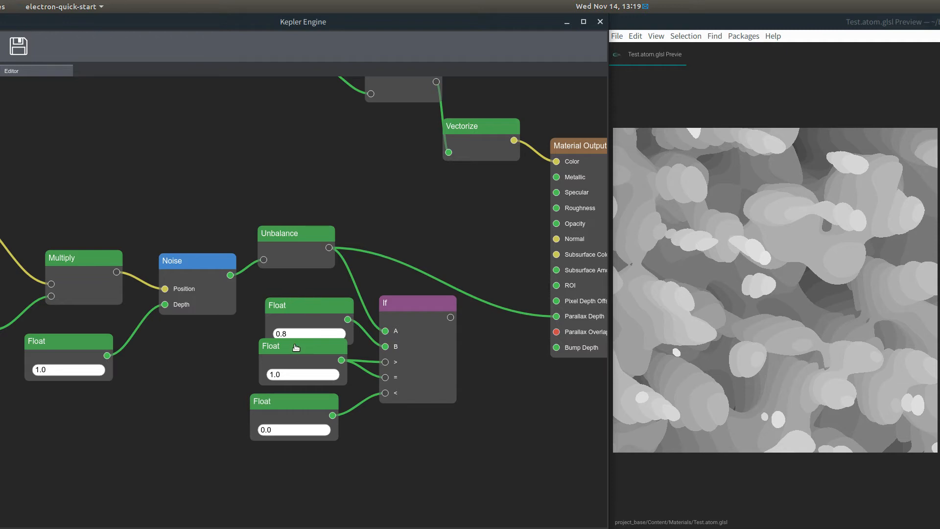
left_click_drag(295, 347, 293, 371)
left_click_drag(285, 403, 288, 420)
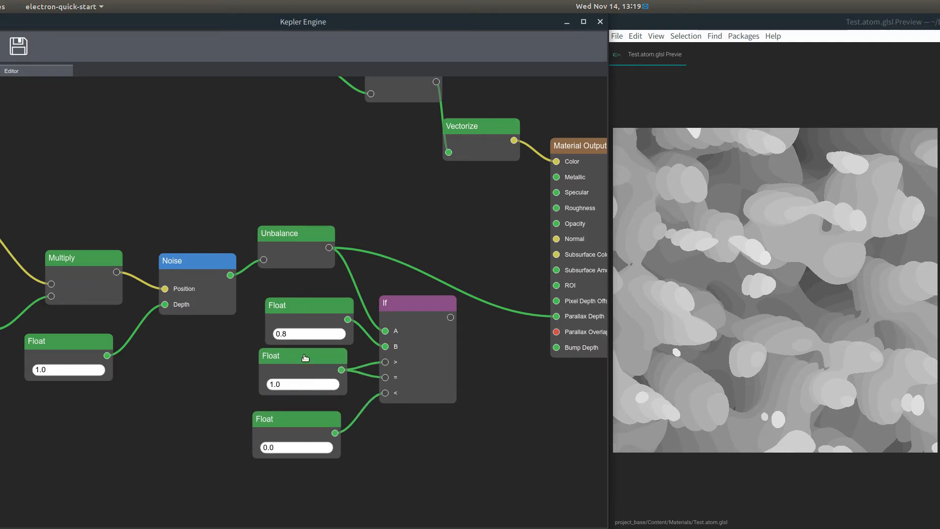
left_click_drag(305, 358, 304, 365)
left_click_drag(319, 308, 305, 311)
left_click_drag(311, 232, 315, 245)
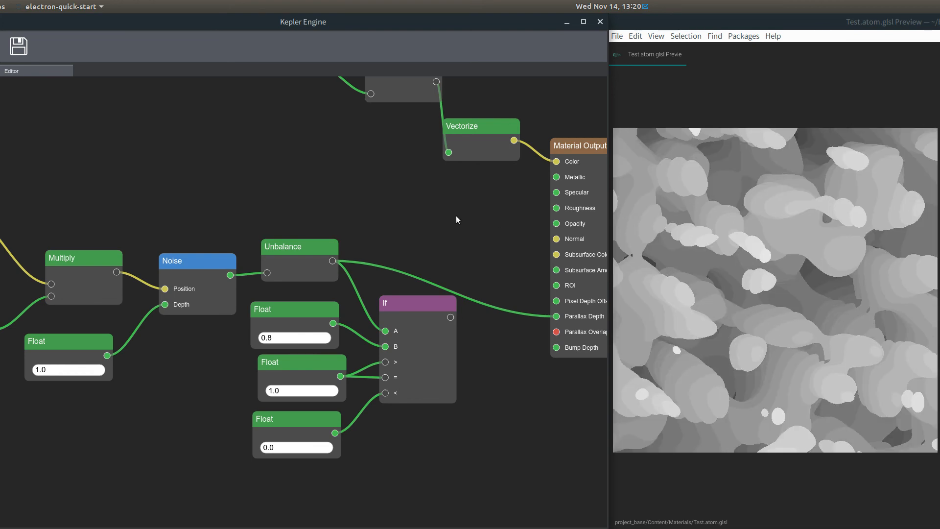
- Move the Parallax Depth node that feeds Make Vec3's Z input further down and left of Break Vec2
left_click_drag(150, 205, 392, 224)
left_click_drag(217, 293, 175, 309)
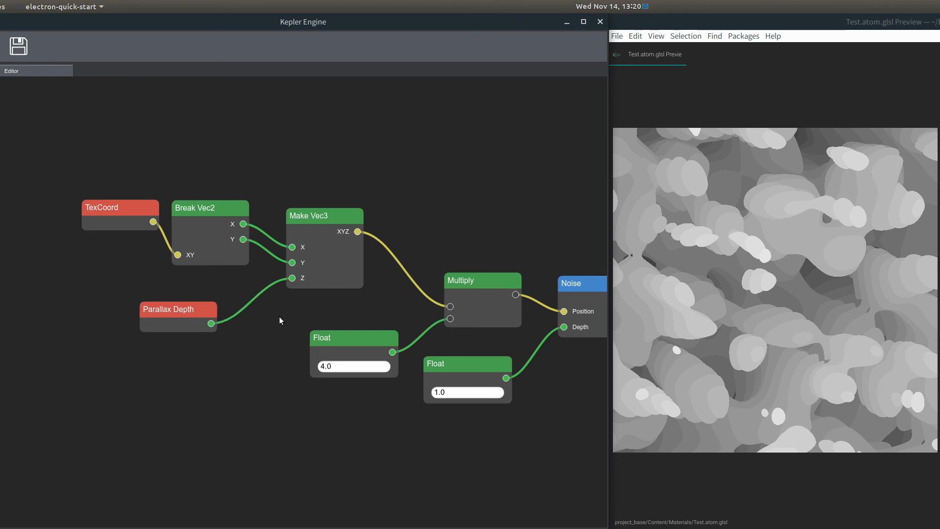
left_click_drag(315, 323, 270, 314)
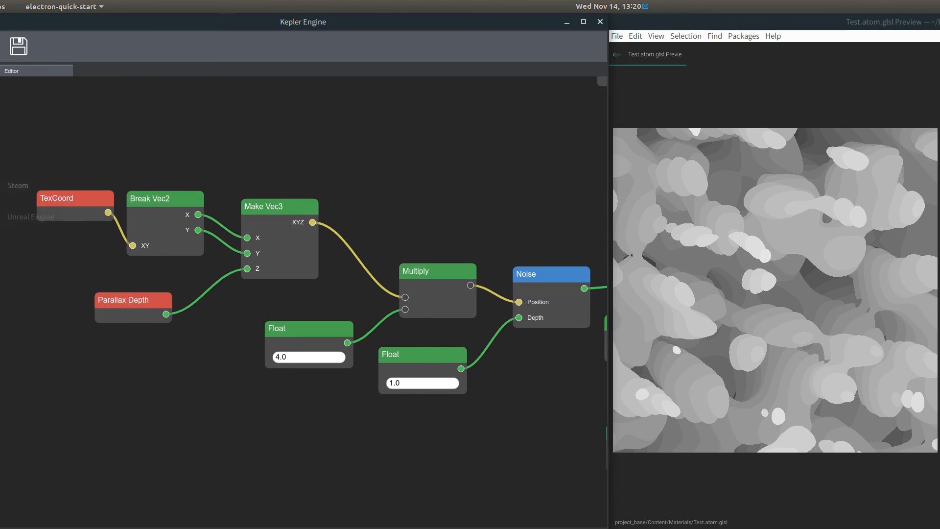